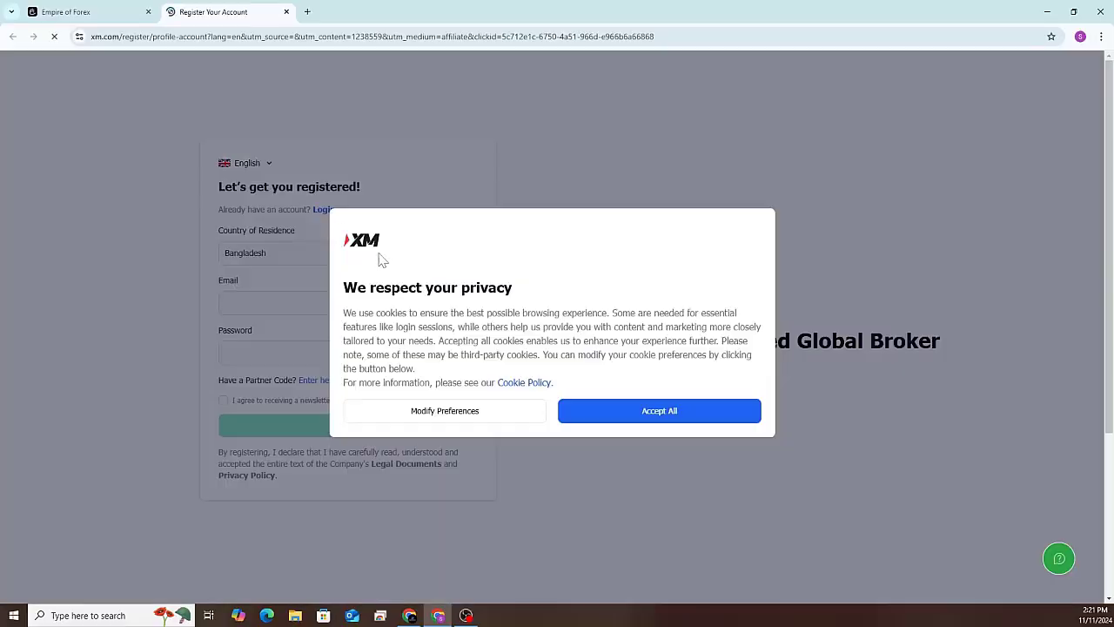
Step: Accept all cookies on the XM account registration page
{"action": "left_click", "coordinate": [569, 412]}
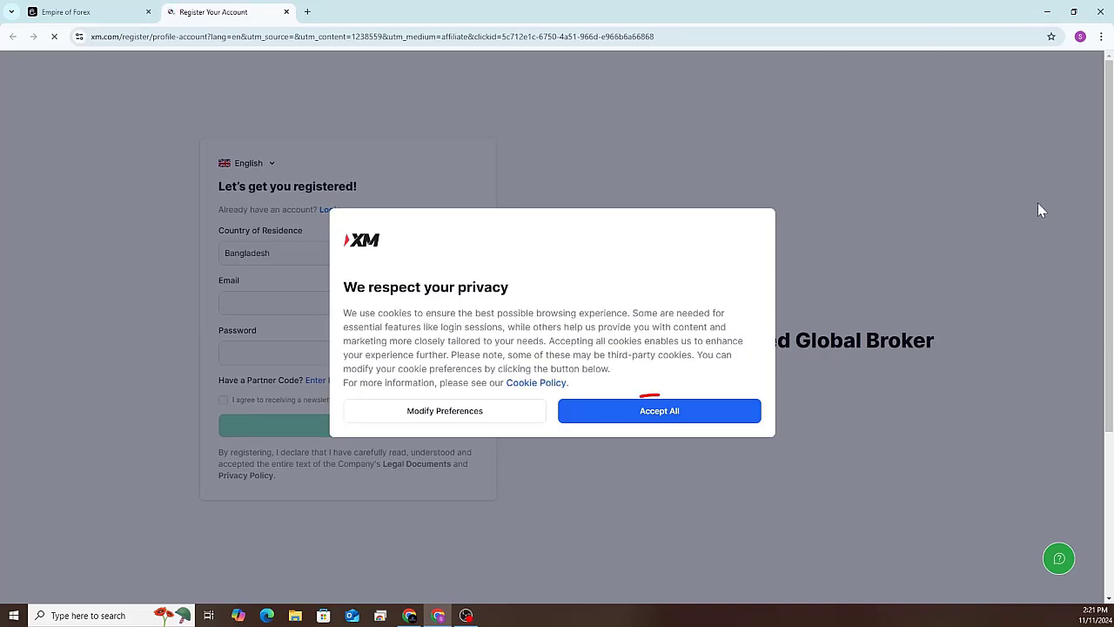
{"action": "left_click", "coordinate": [649, 420]}
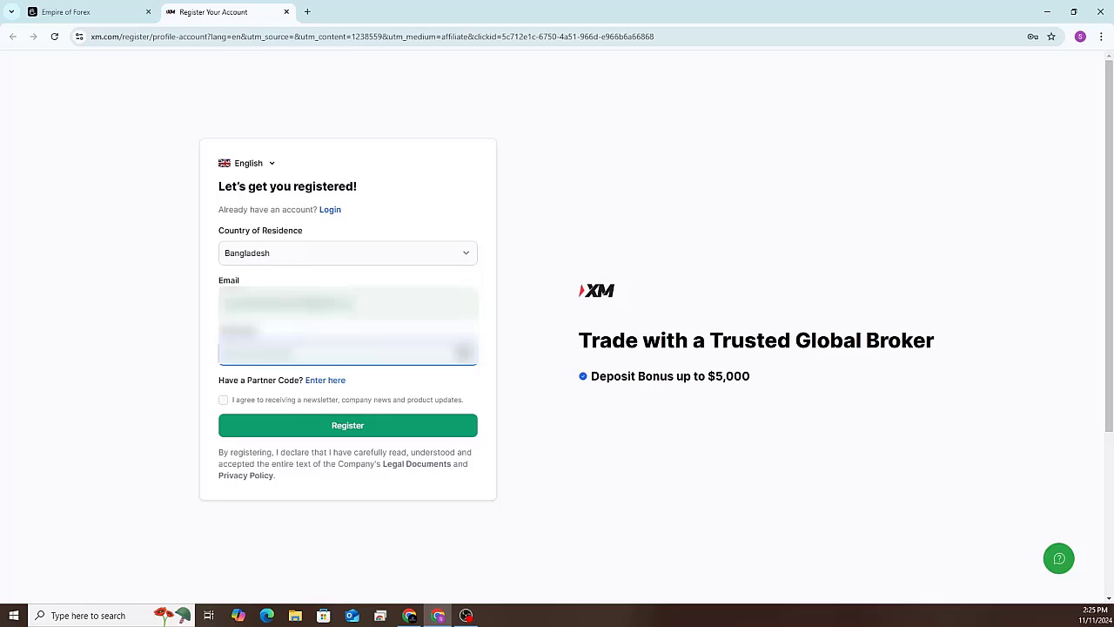
Step: Submit the XM registration with newsletter consent and save the account login in the browser
{"action": "left_click", "coordinate": [470, 365]}
{"action": "left_click", "coordinate": [223, 400]}
{"action": "left_click", "coordinate": [411, 431]}
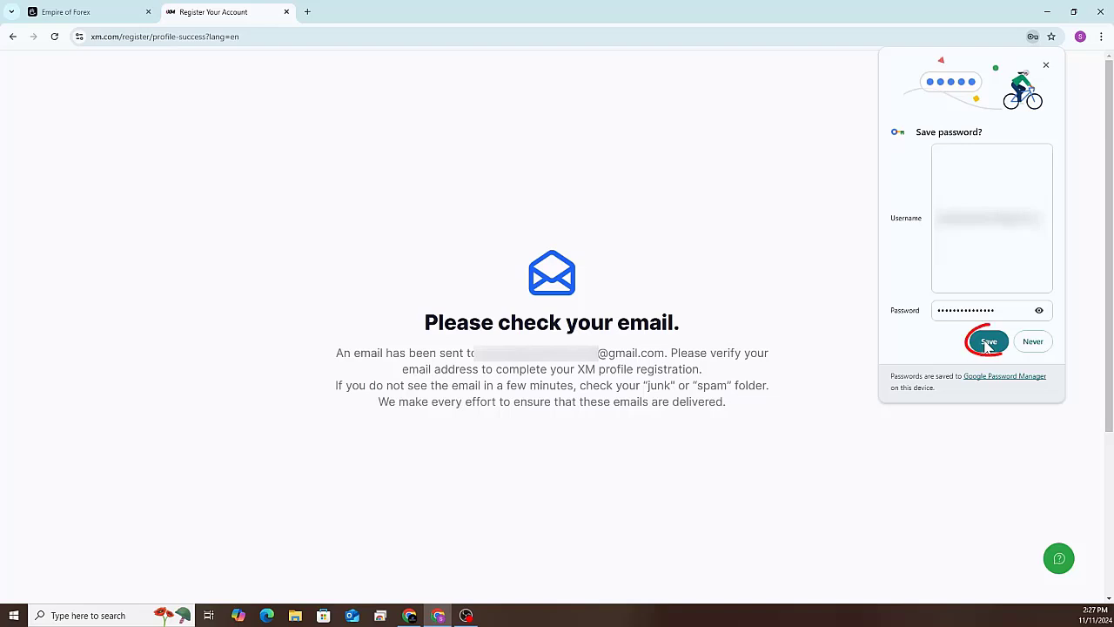
{"action": "left_click", "coordinate": [988, 343]}
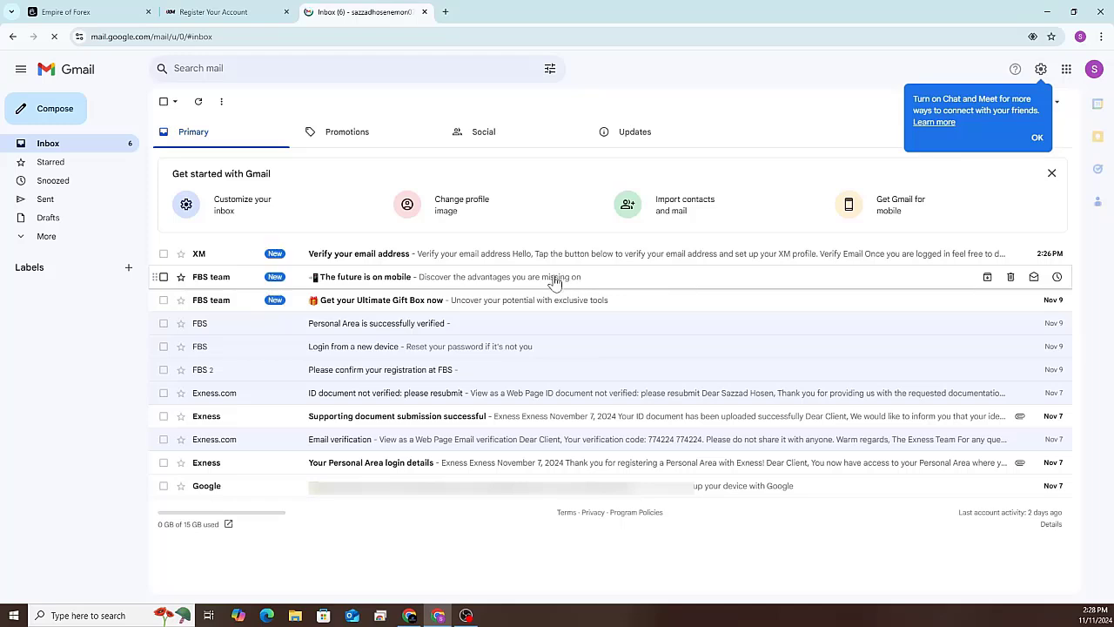
Step: Open XM's "Verify your email address" message in the inbox and verify the email address
{"action": "left_click", "coordinate": [429, 256]}
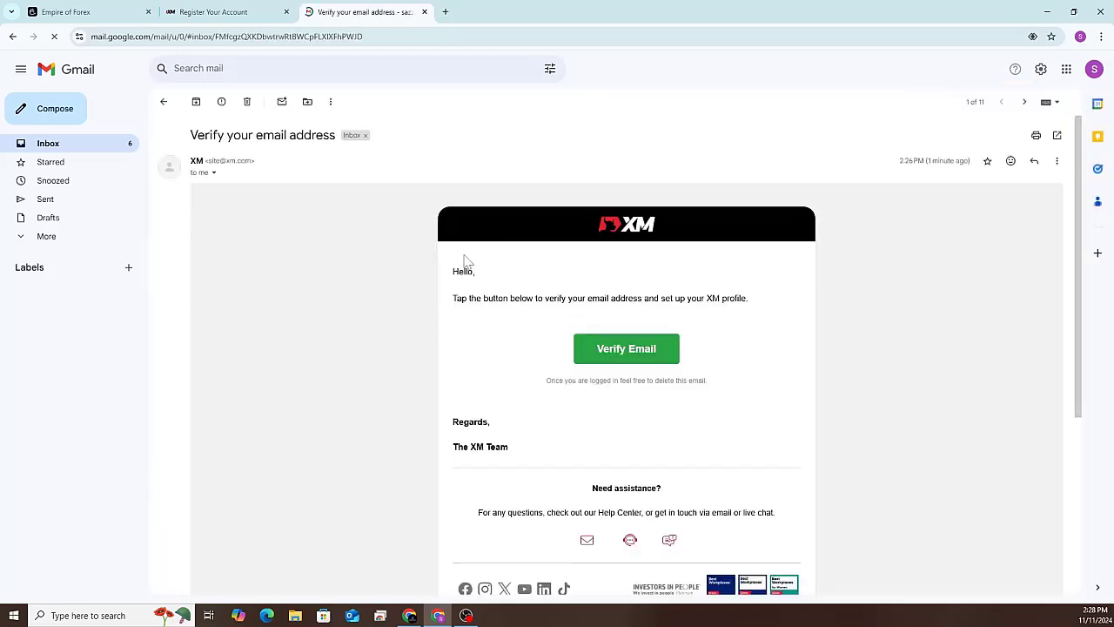
{"action": "scroll", "coordinate": [475, 259], "scroll_direction": "down", "scroll_amount": 2}
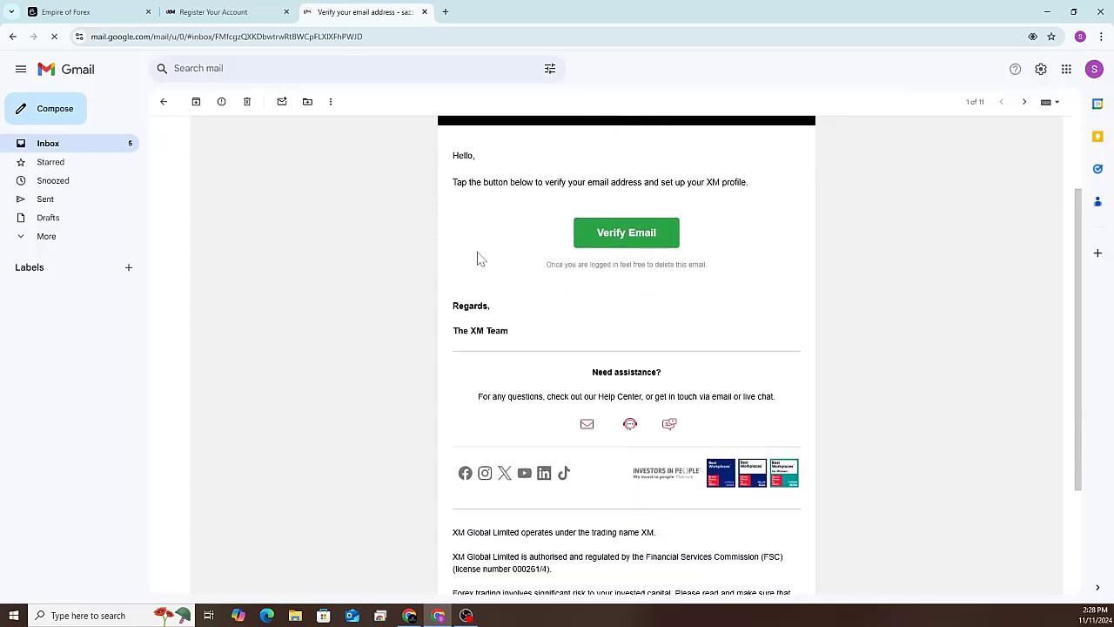
{"action": "scroll", "coordinate": [477, 258], "scroll_direction": "up", "scroll_amount": 1}
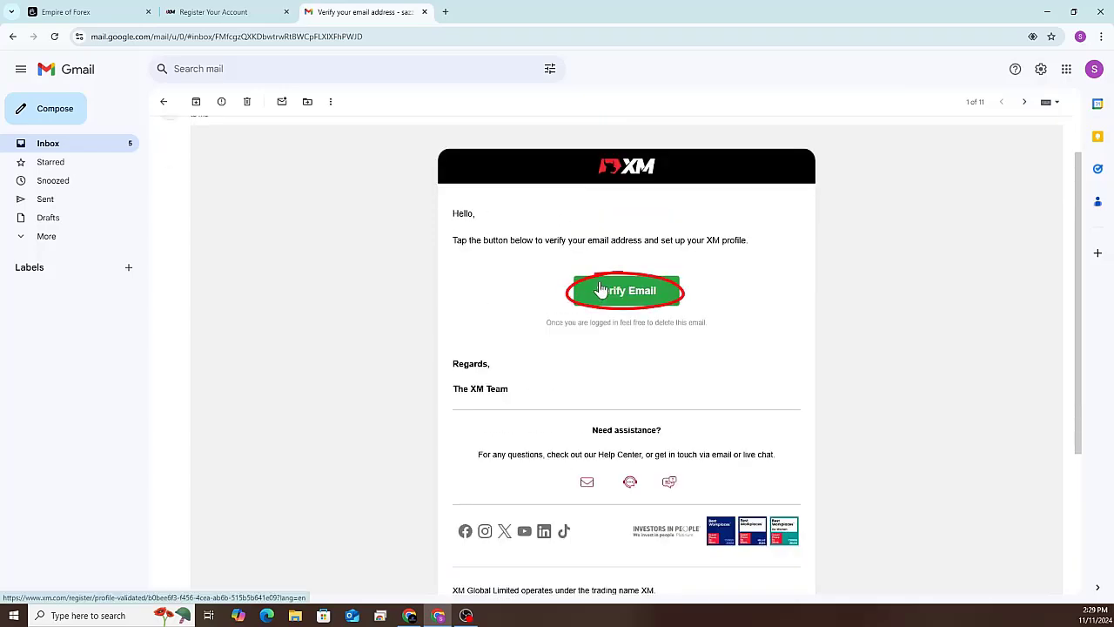
{"action": "left_click", "coordinate": [601, 290]}
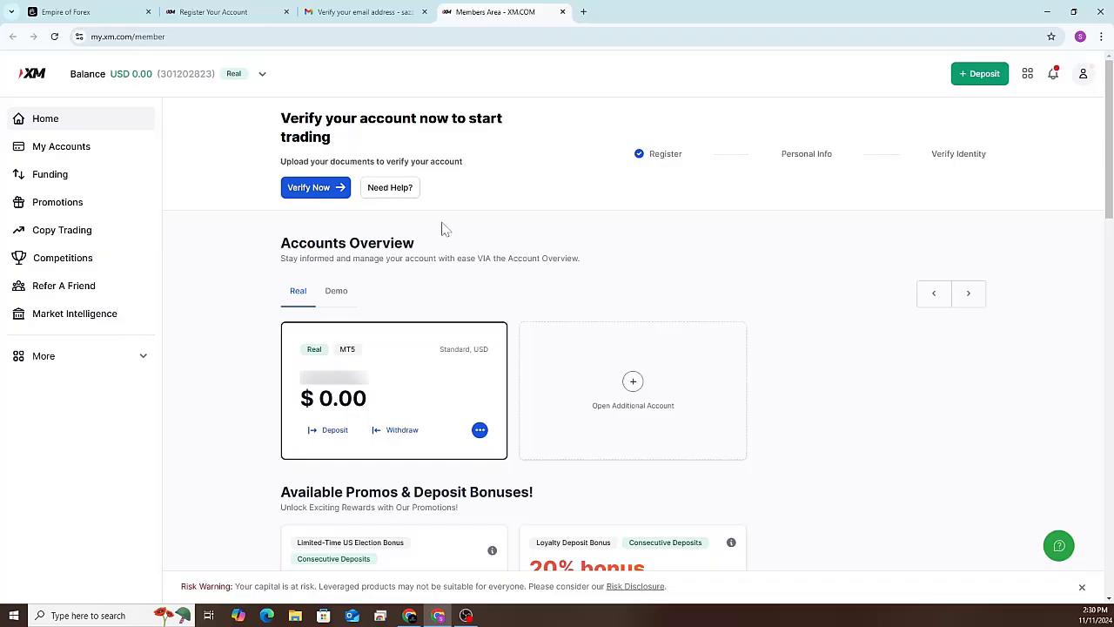
Step: Start the XM account verification and submit the personal details and residential address, continuing to the financial details
{"action": "left_click", "coordinate": [342, 189]}
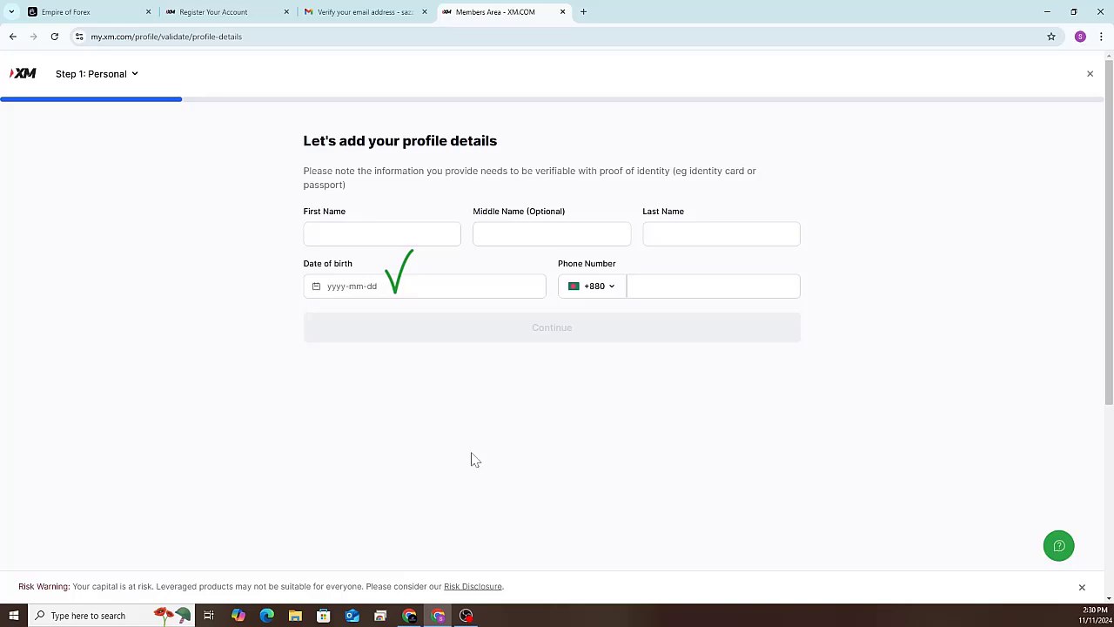
{"action": "left_click", "coordinate": [468, 613]}
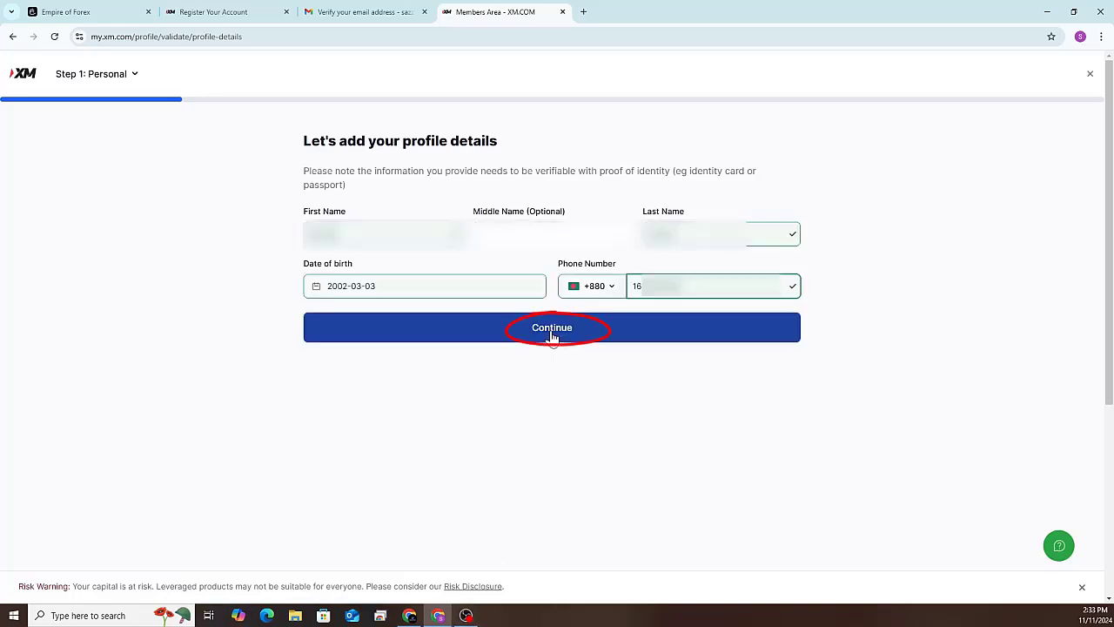
{"action": "left_click", "coordinate": [552, 336]}
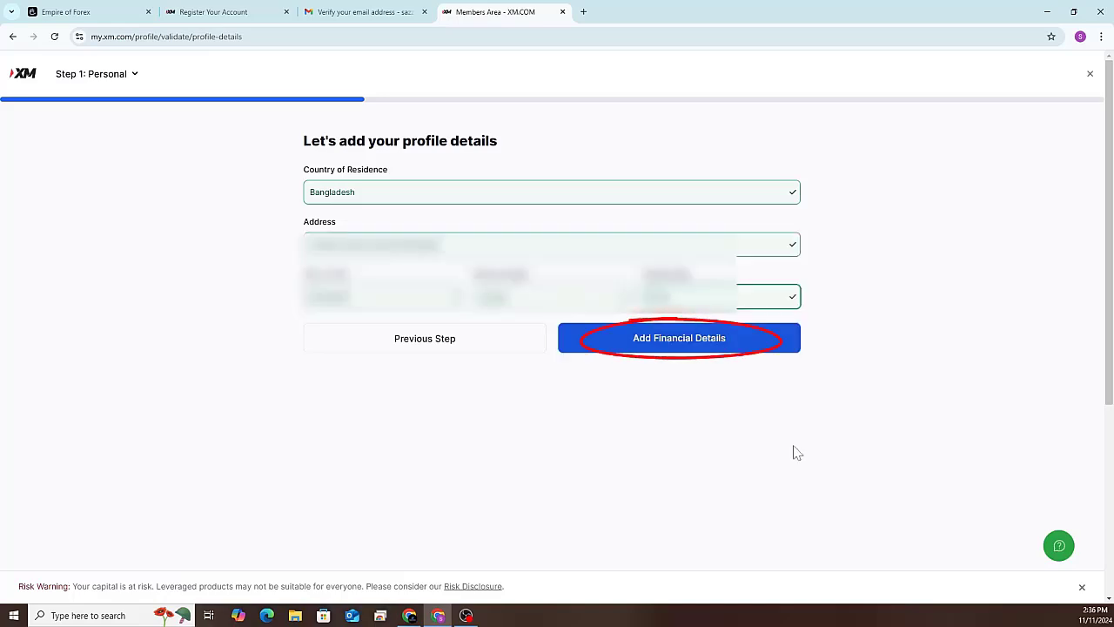
{"action": "left_click", "coordinate": [708, 349]}
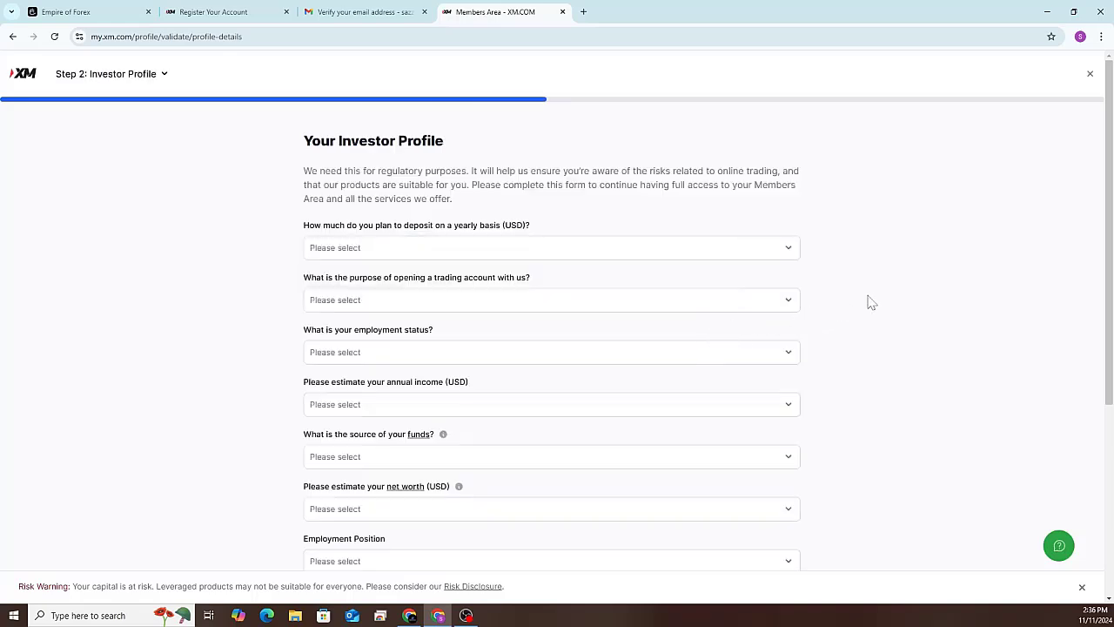
Step: Set the planned yearly deposit to 20,001 - 50,000 USD and the account purpose to "To make long-term investments"
{"action": "scroll", "coordinate": [871, 301], "scroll_direction": "down", "scroll_amount": 1}
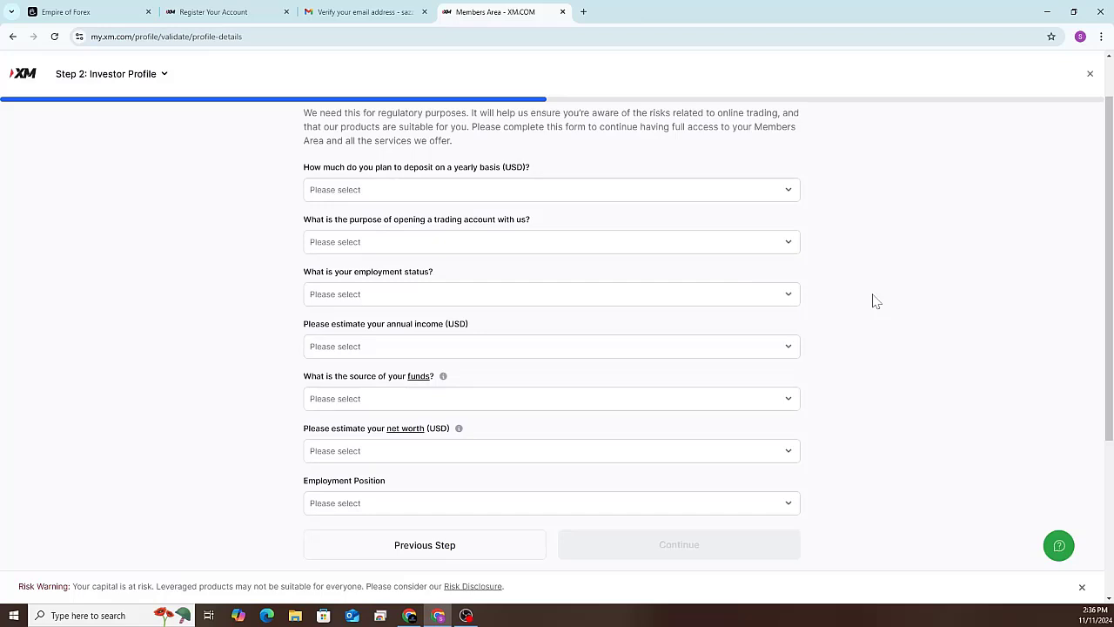
{"action": "scroll", "coordinate": [871, 301], "scroll_direction": "up", "scroll_amount": 1}
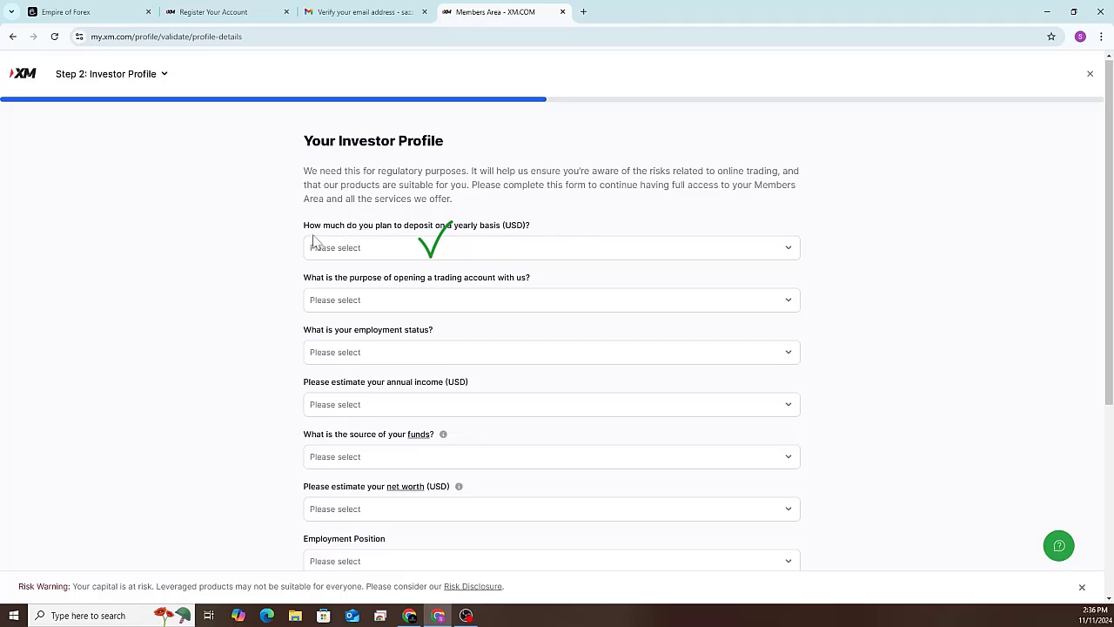
{"action": "left_click", "coordinate": [735, 248]}
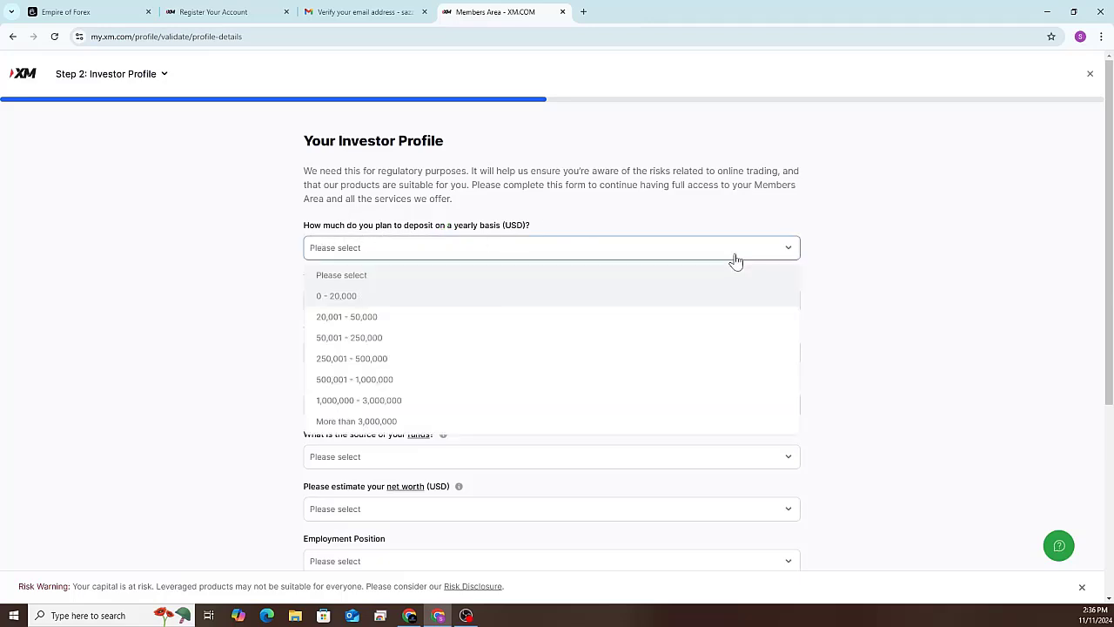
{"action": "left_click", "coordinate": [498, 317]}
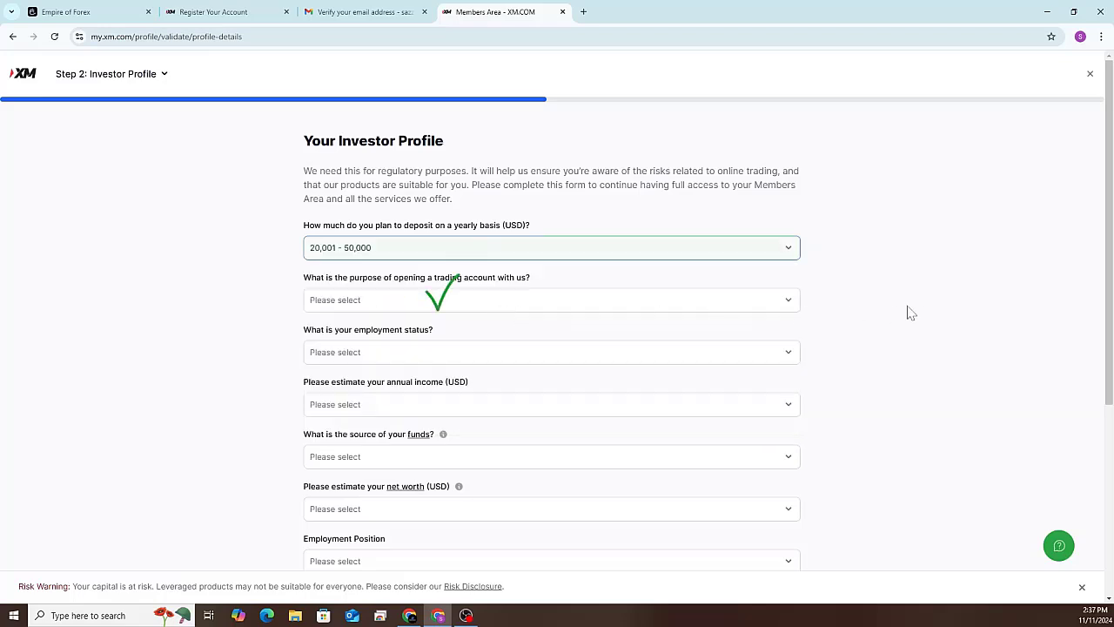
{"action": "left_click", "coordinate": [709, 305]}
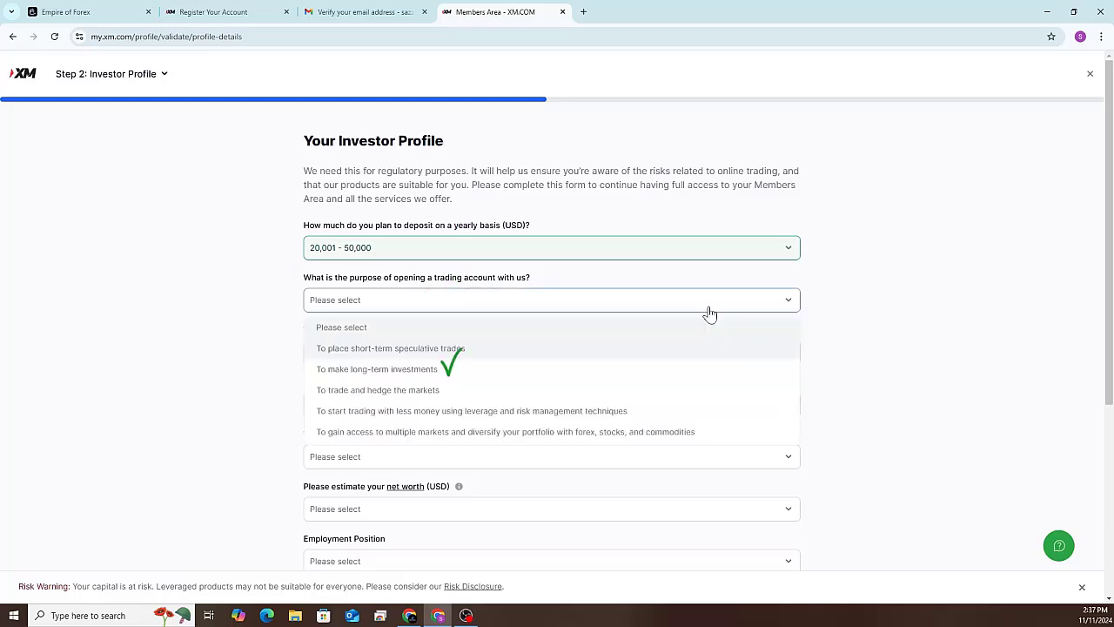
{"action": "left_click", "coordinate": [459, 370]}
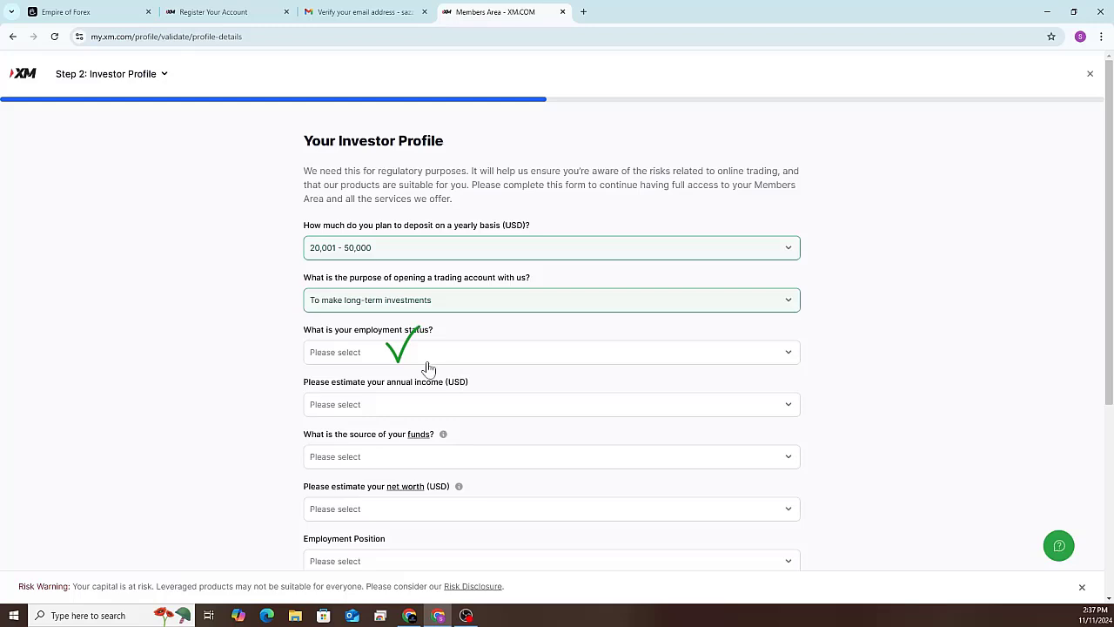
Step: Set the employment status to Self employed and the nature of business to Financial services and products
{"action": "left_click", "coordinate": [498, 352]}
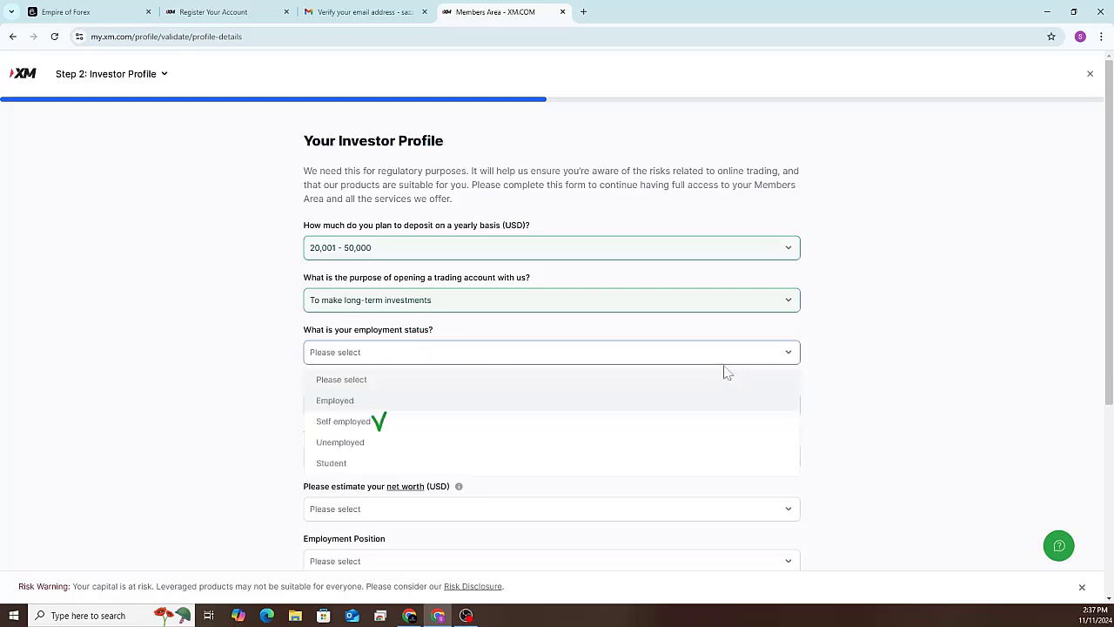
{"action": "left_click", "coordinate": [473, 425]}
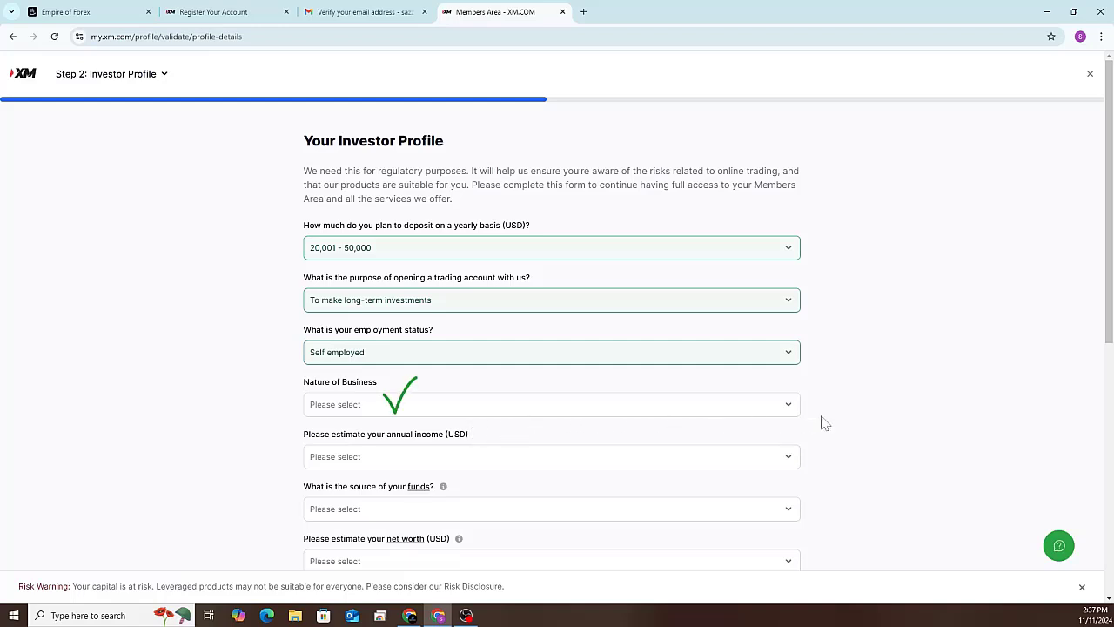
{"action": "left_click", "coordinate": [406, 410]}
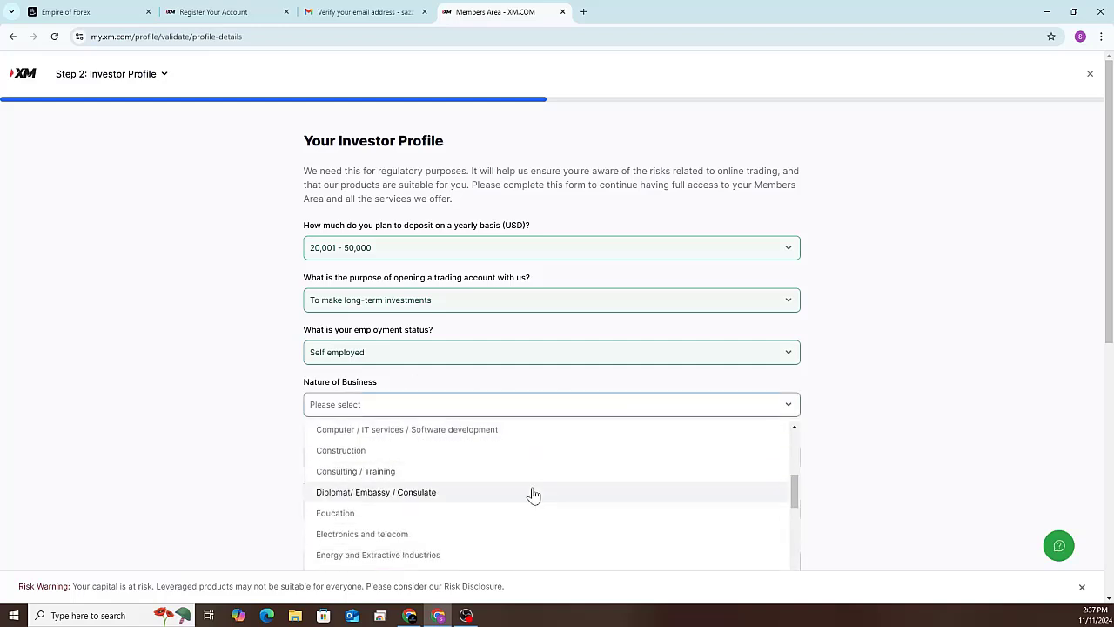
{"action": "scroll", "coordinate": [532, 495], "scroll_direction": "down", "scroll_amount": 1}
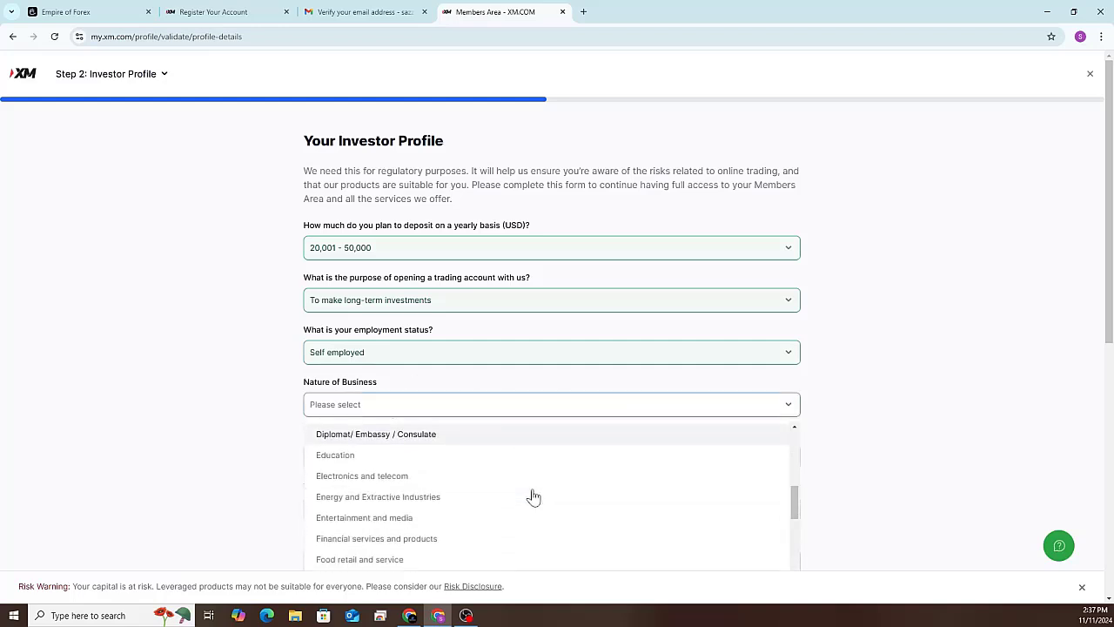
{"action": "left_click", "coordinate": [450, 539]}
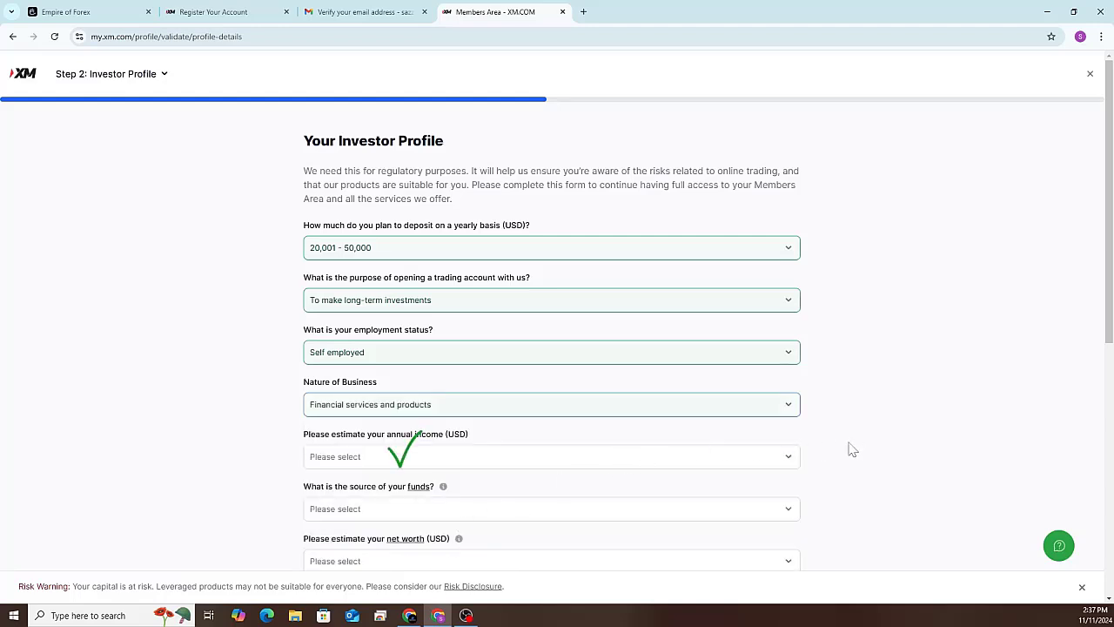
Step: Set the estimated annual income to 25,001 - 50,000 USD and the source of funds to Savings
{"action": "left_click", "coordinate": [517, 459]}
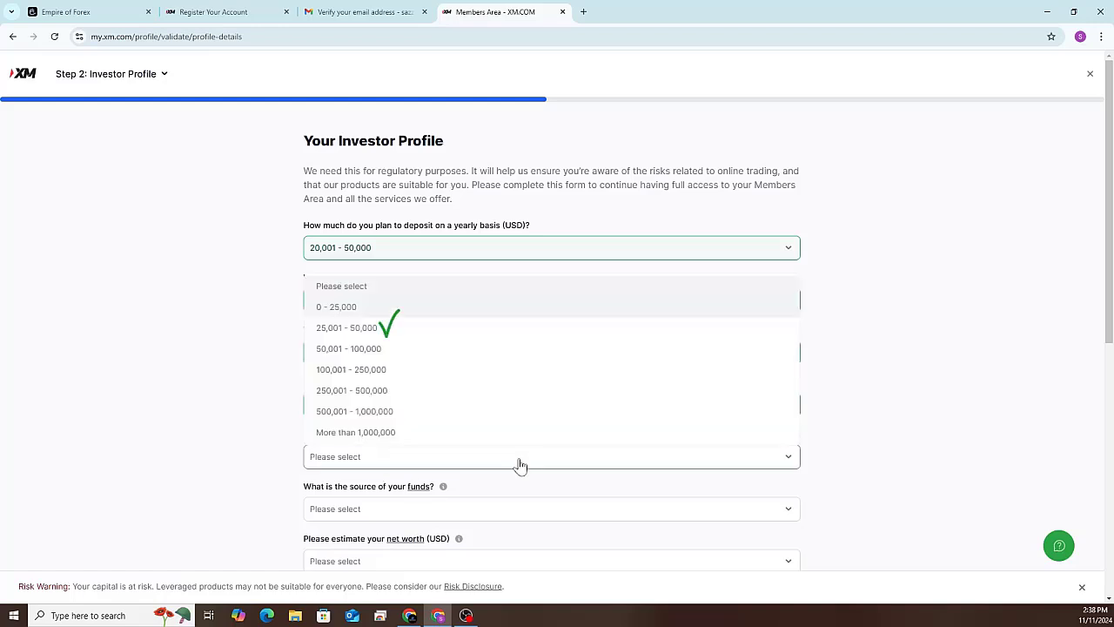
{"action": "left_click", "coordinate": [518, 466]}
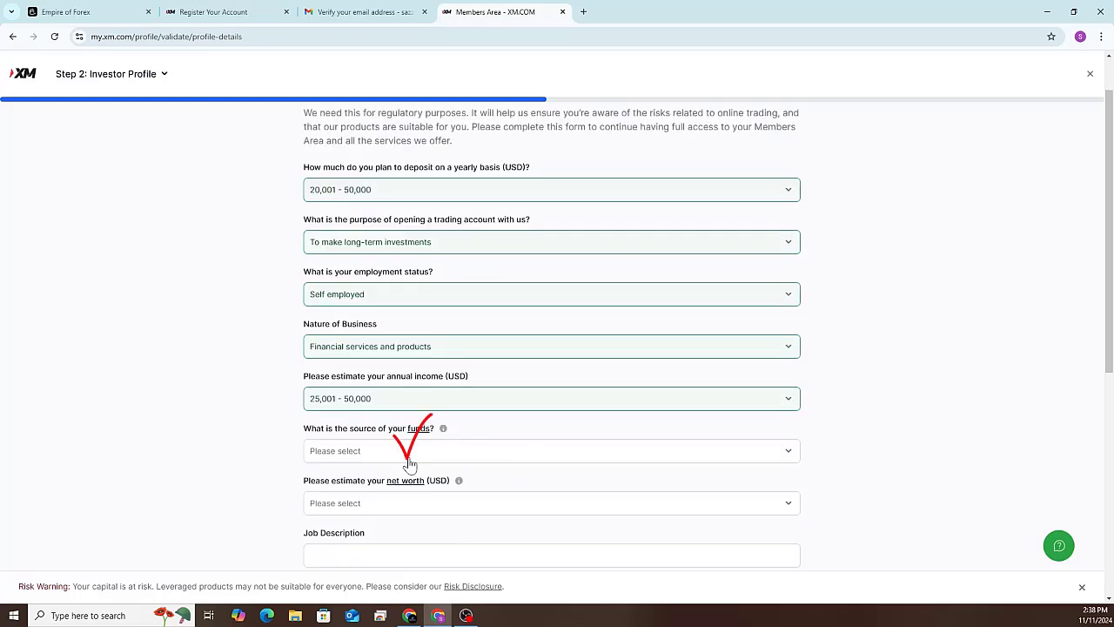
{"action": "left_click", "coordinate": [410, 464]}
{"action": "left_click", "coordinate": [339, 296]}
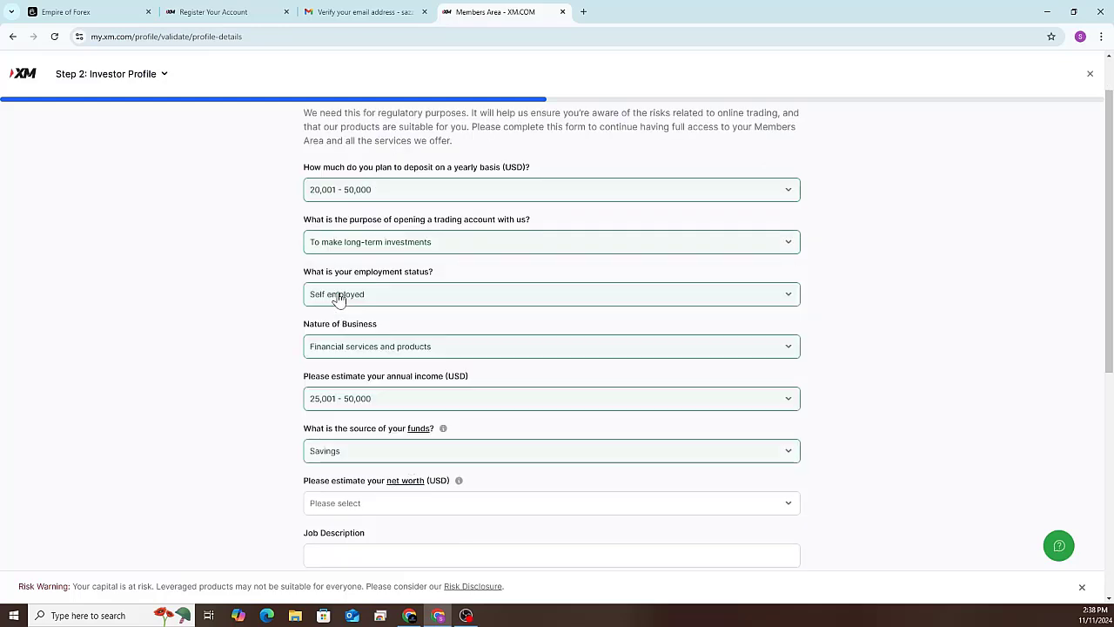
Step: Set the estimated net worth in the investor profile to 50,000 - 100,000 USD
{"action": "scroll", "coordinate": [507, 448], "scroll_direction": "down", "scroll_amount": 1}
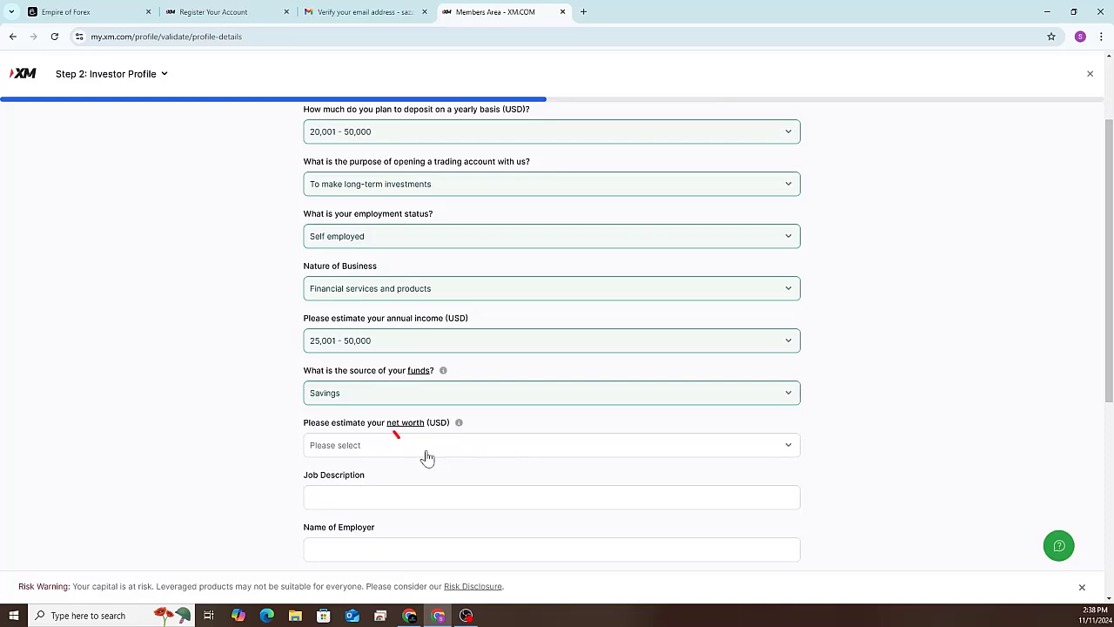
{"action": "left_click", "coordinate": [500, 455]}
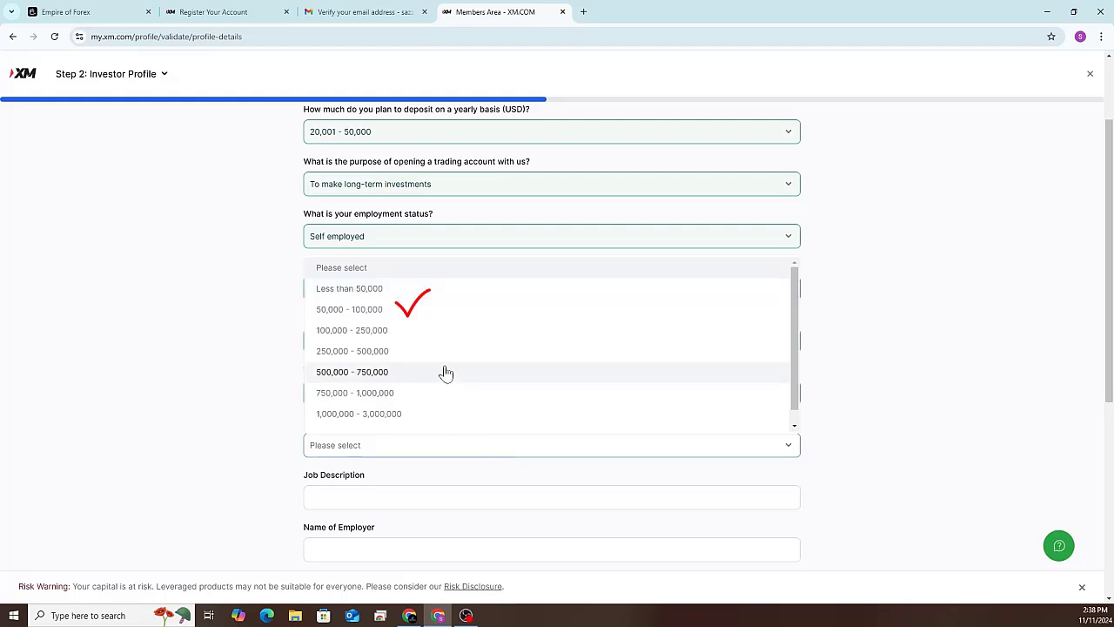
{"action": "left_click", "coordinate": [417, 319]}
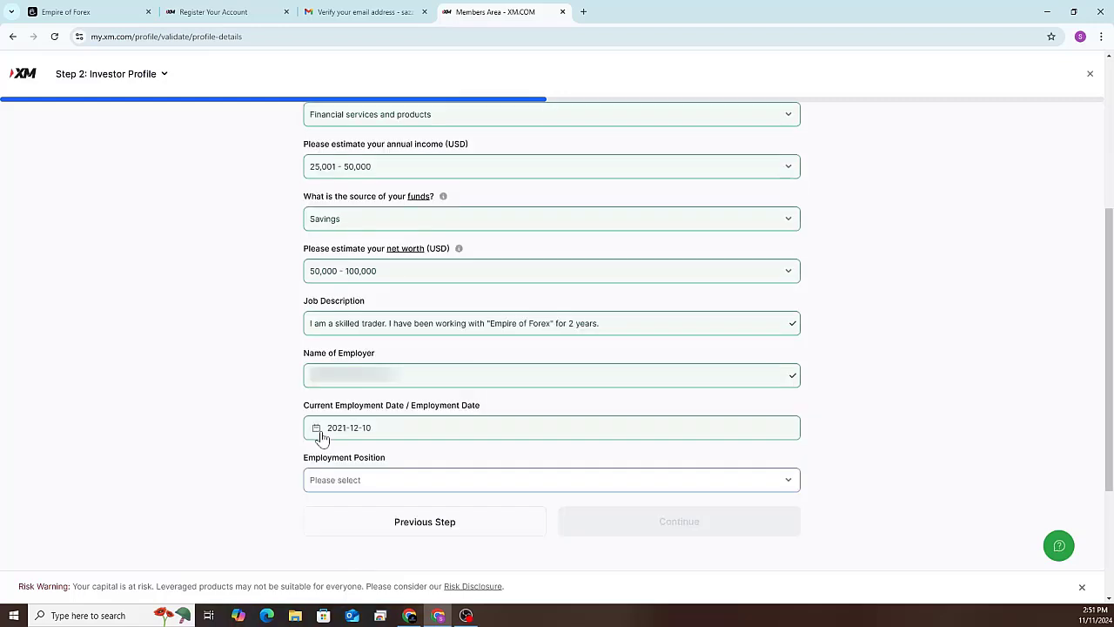
Step: Set the employment position to Staff, then answer Yes to prior forex education or trading experience and continue to document verification
{"action": "left_click", "coordinate": [372, 490]}
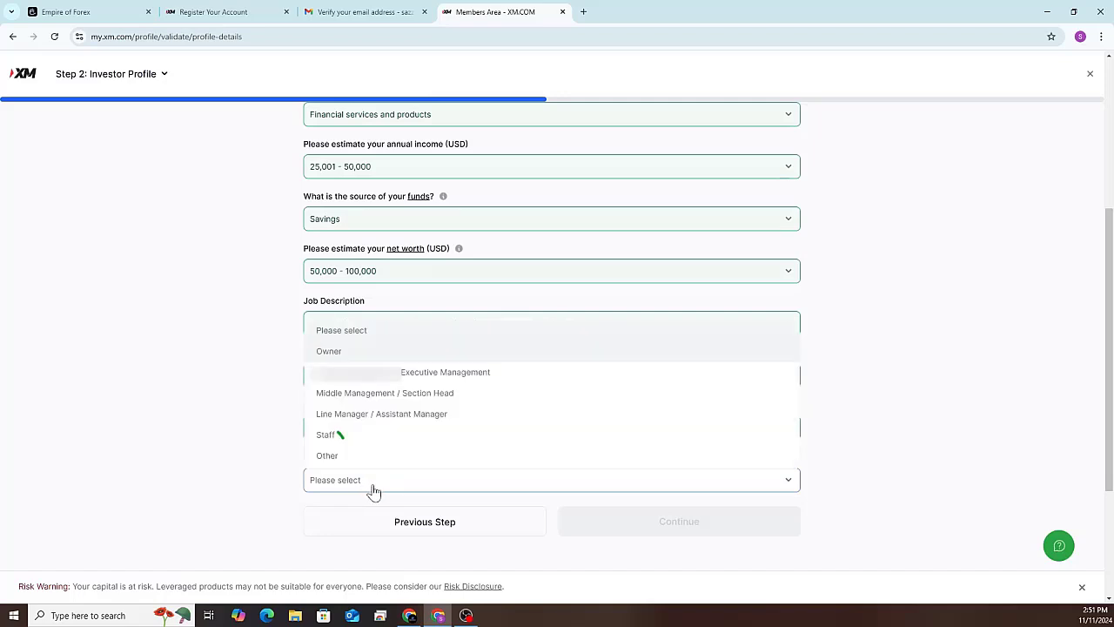
{"action": "left_click", "coordinate": [376, 442]}
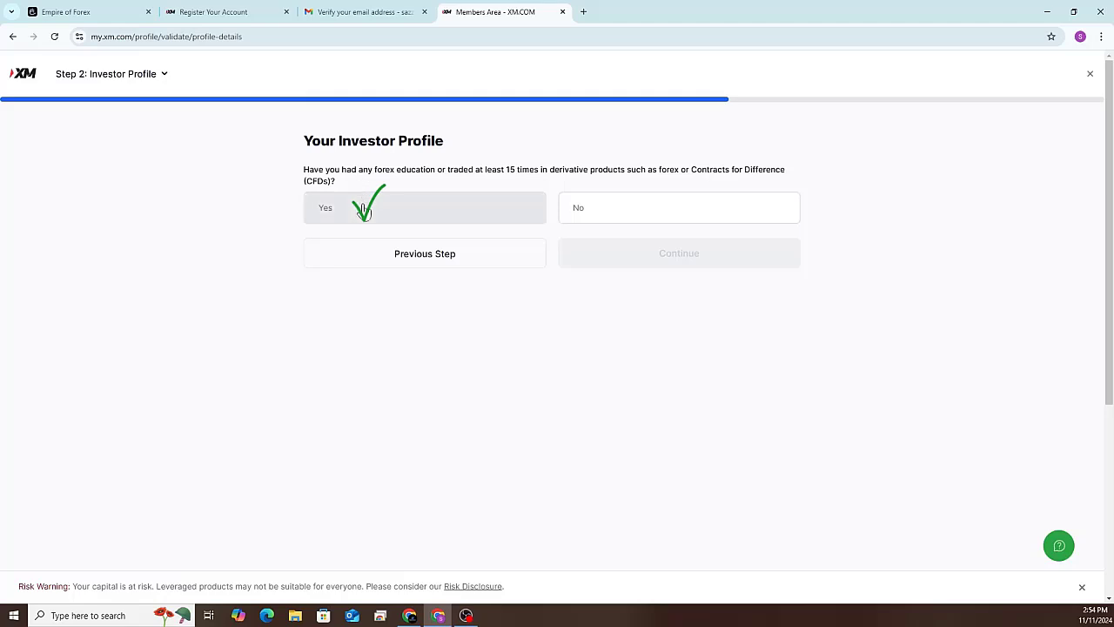
{"action": "left_click", "coordinate": [365, 210]}
{"action": "left_click", "coordinate": [662, 263]}
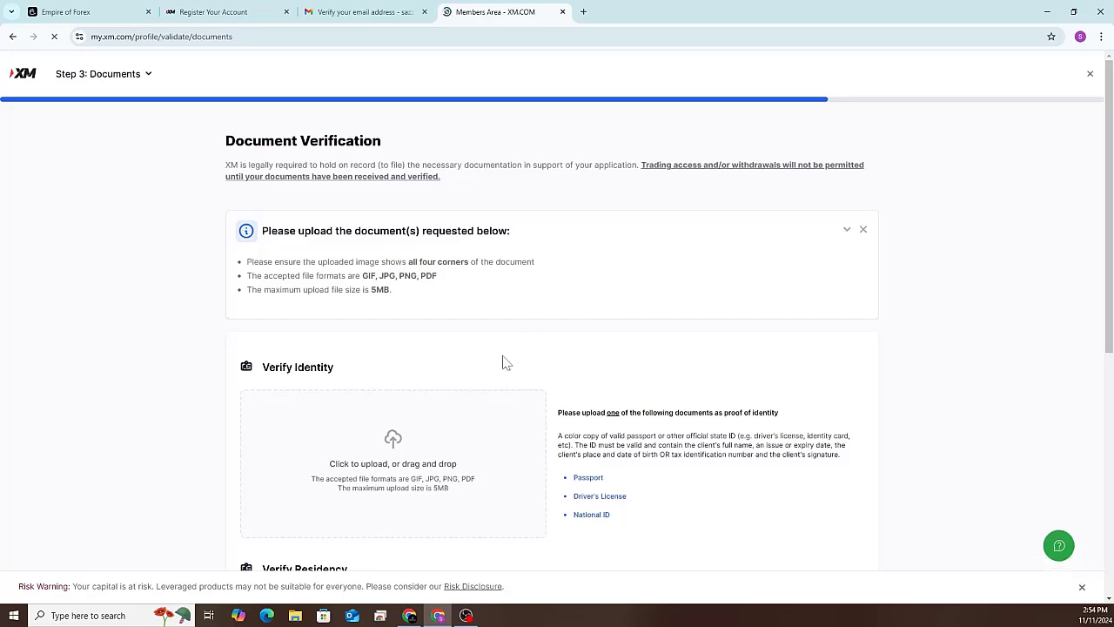
Step: Review the document upload requirements and the accepted proofs of identity and residency
{"action": "scroll", "coordinate": [504, 363], "scroll_direction": "down", "scroll_amount": 2}
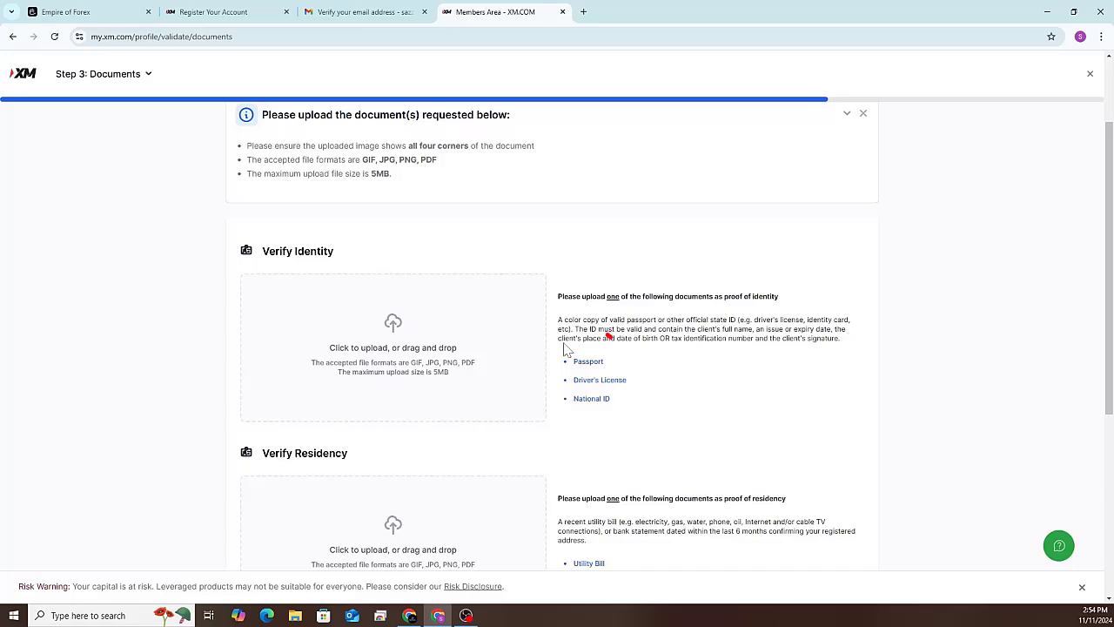
{"action": "scroll", "coordinate": [565, 348], "scroll_direction": "down", "scroll_amount": 1}
{"action": "scroll", "coordinate": [565, 348], "scroll_direction": "up", "scroll_amount": 1}
{"action": "scroll", "coordinate": [565, 350], "scroll_direction": "up", "scroll_amount": 2}
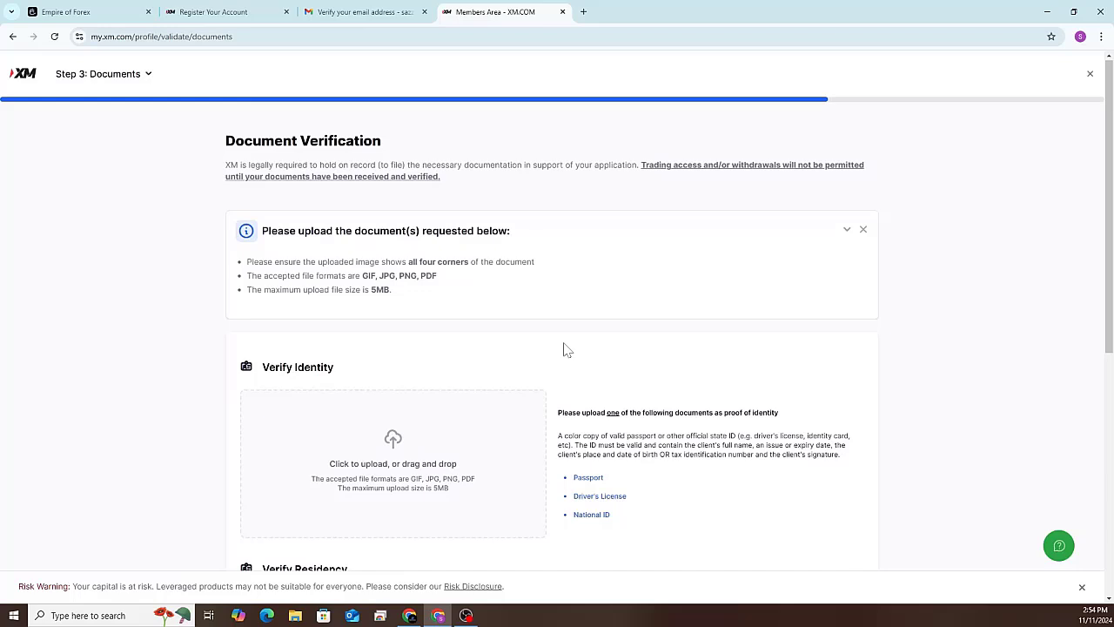
{"action": "scroll", "coordinate": [565, 350], "scroll_direction": "down", "scroll_amount": 4}
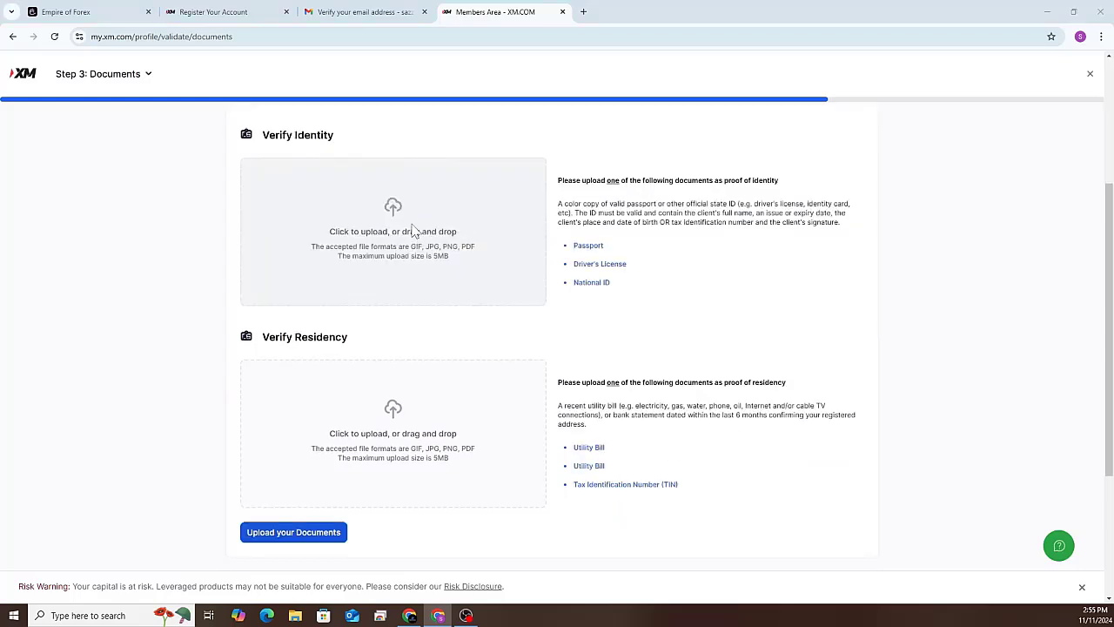
Step: Choose the image of the ID card's front side from the id card folder as the proof of identity
{"action": "left_click", "coordinate": [412, 230]}
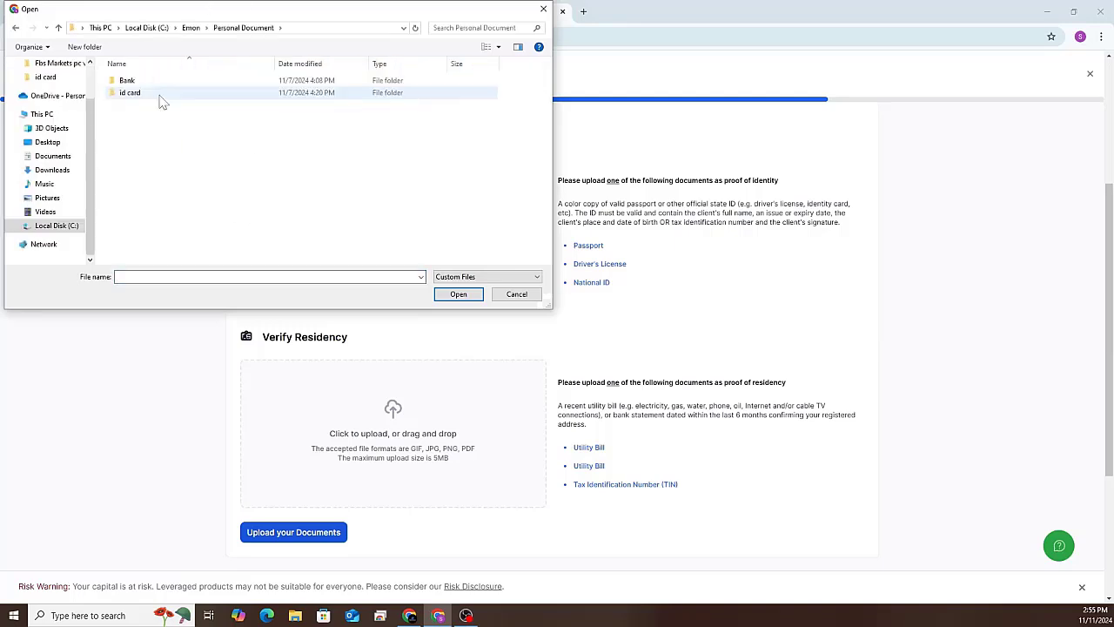
{"action": "double_click", "coordinate": [155, 95]}
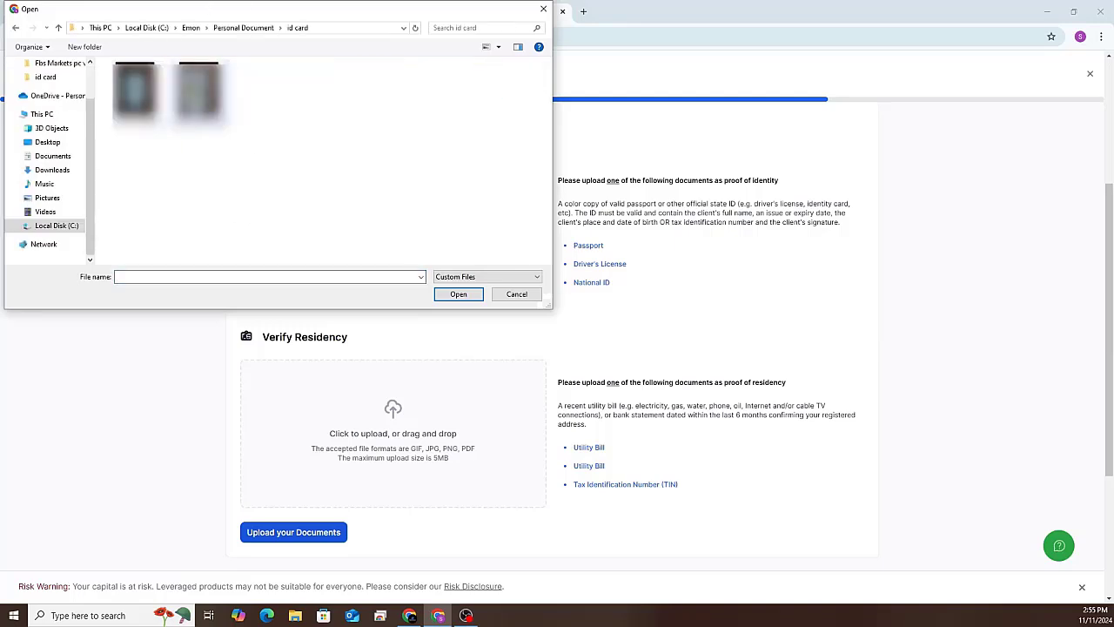
{"action": "double_click", "coordinate": [198, 92]}
Step: Choose the image of the ID card's back side from the id card folder as the proof of residency
{"action": "scroll", "coordinate": [396, 342], "scroll_direction": "down", "scroll_amount": 1}
{"action": "left_click", "coordinate": [396, 343]}
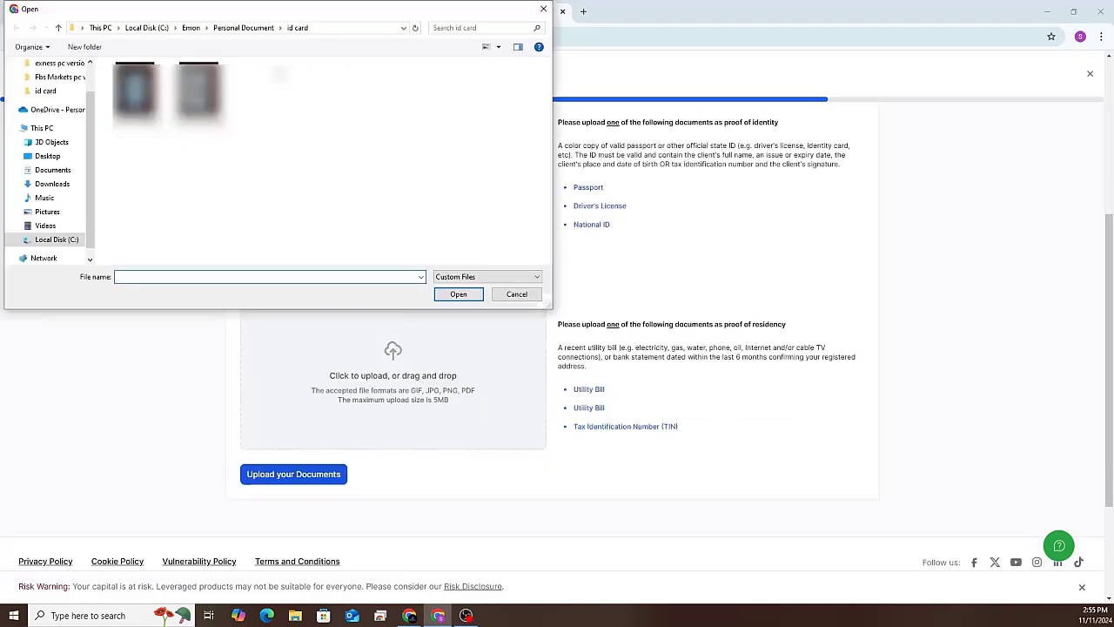
{"action": "double_click", "coordinate": [135, 91]}
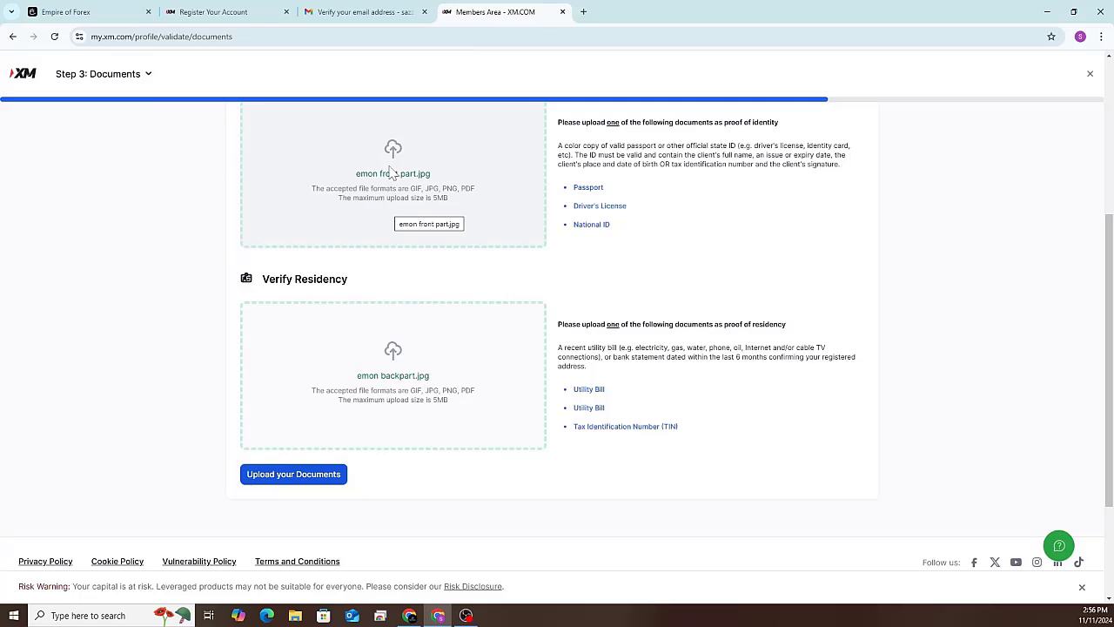
Step: Check the files chosen for identity and residency, and submit both documents for verification
{"action": "scroll", "coordinate": [473, 308], "scroll_direction": "up", "scroll_amount": 1}
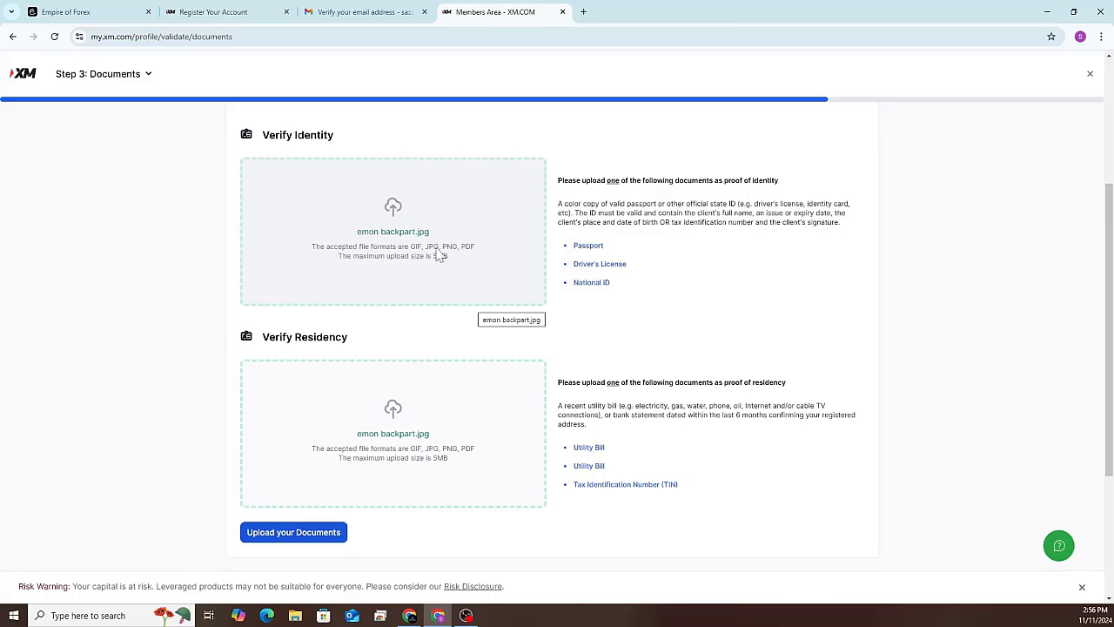
{"action": "scroll", "coordinate": [461, 298], "scroll_direction": "down", "scroll_amount": 1}
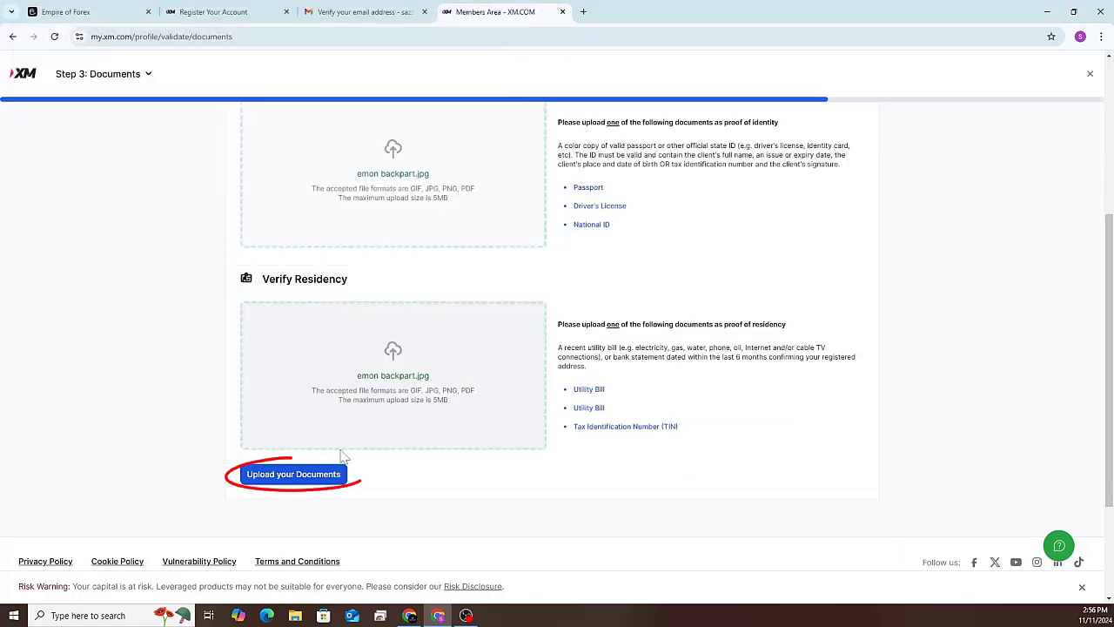
{"action": "left_click", "coordinate": [320, 478]}
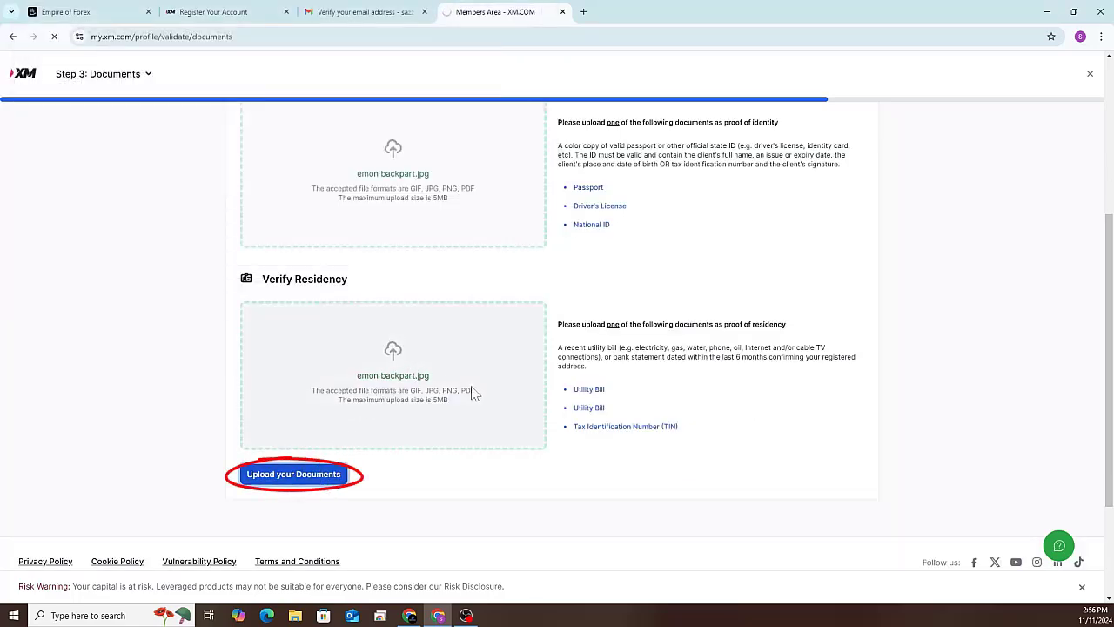